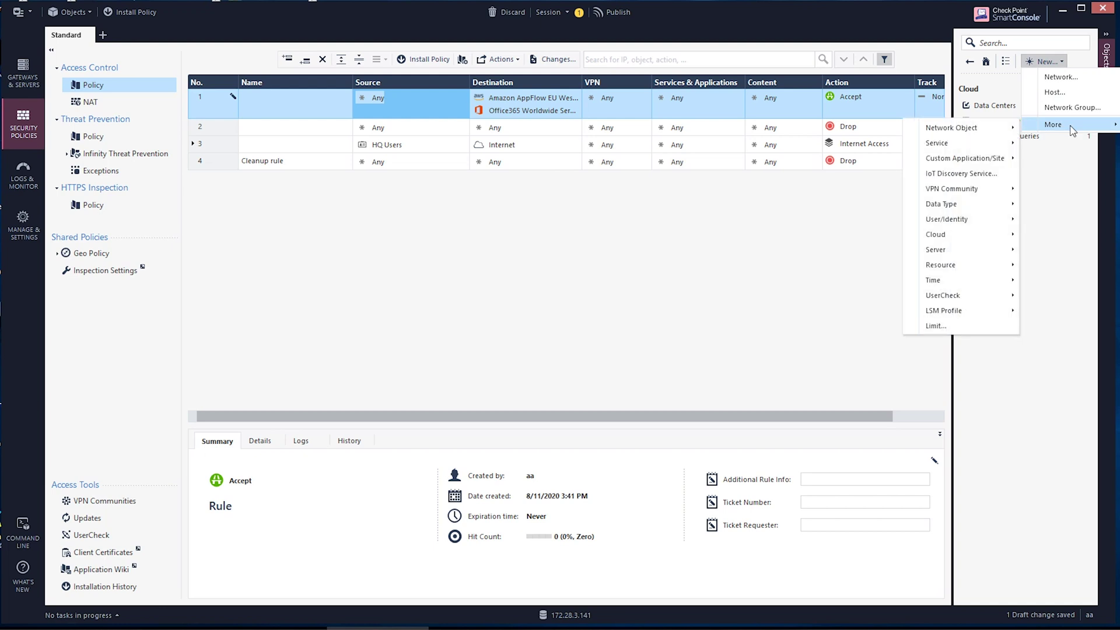
Create data center query 'AWS Production' matching instances with tag server_type = prod_app;prod_db.
{"action": "mouse_move", "coordinate": [947, 234]}
{"action": "left_click", "coordinate": [864, 253]}
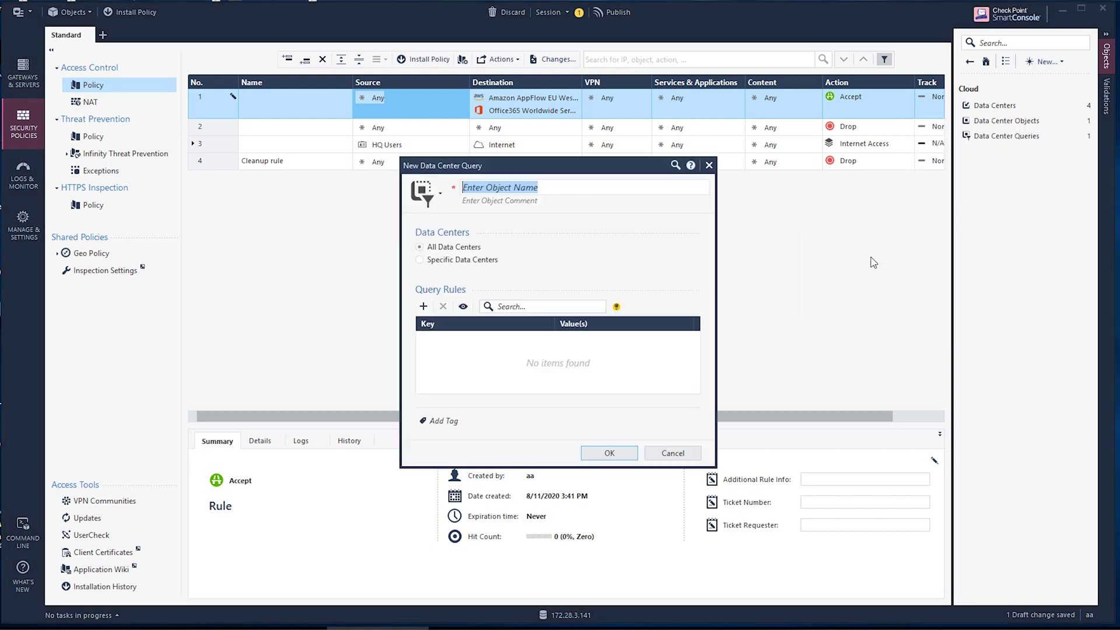
{"action": "type", "text": "AWS Production"}
{"action": "left_click", "coordinate": [424, 306]}
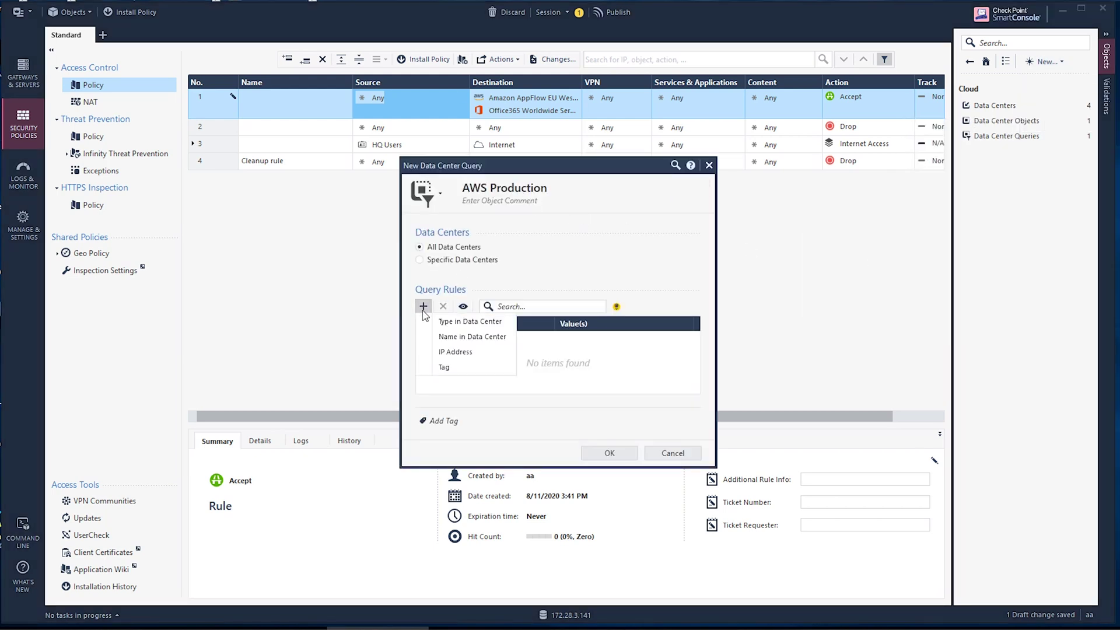
{"action": "left_click", "coordinate": [461, 320]}
{"action": "left_click", "coordinate": [586, 342]}
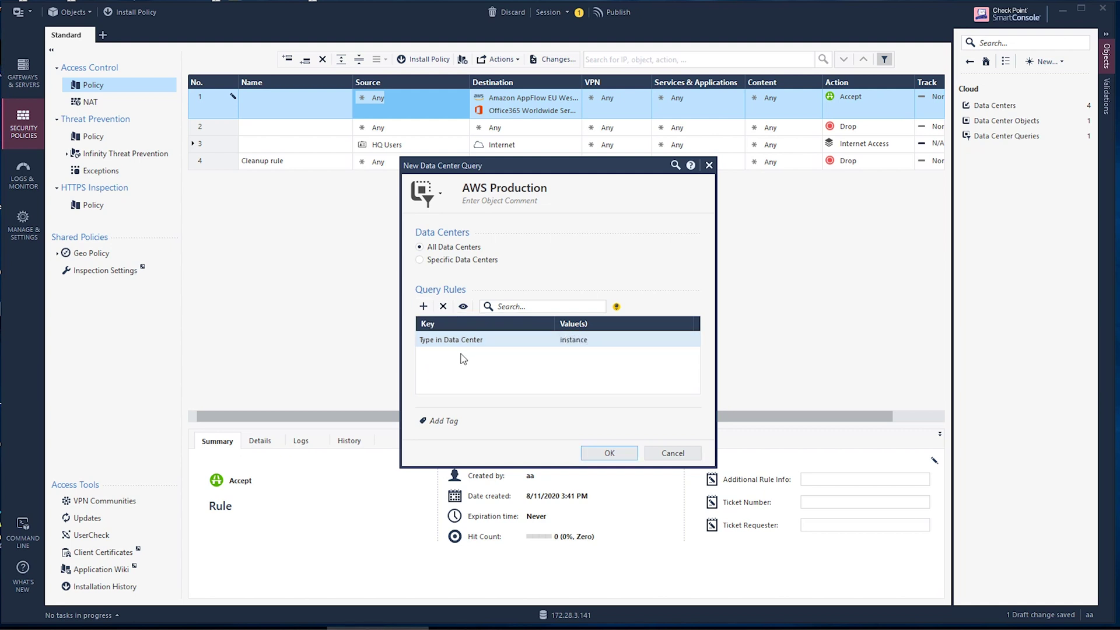
{"action": "left_click", "coordinate": [425, 313]}
{"action": "left_click", "coordinate": [456, 354]}
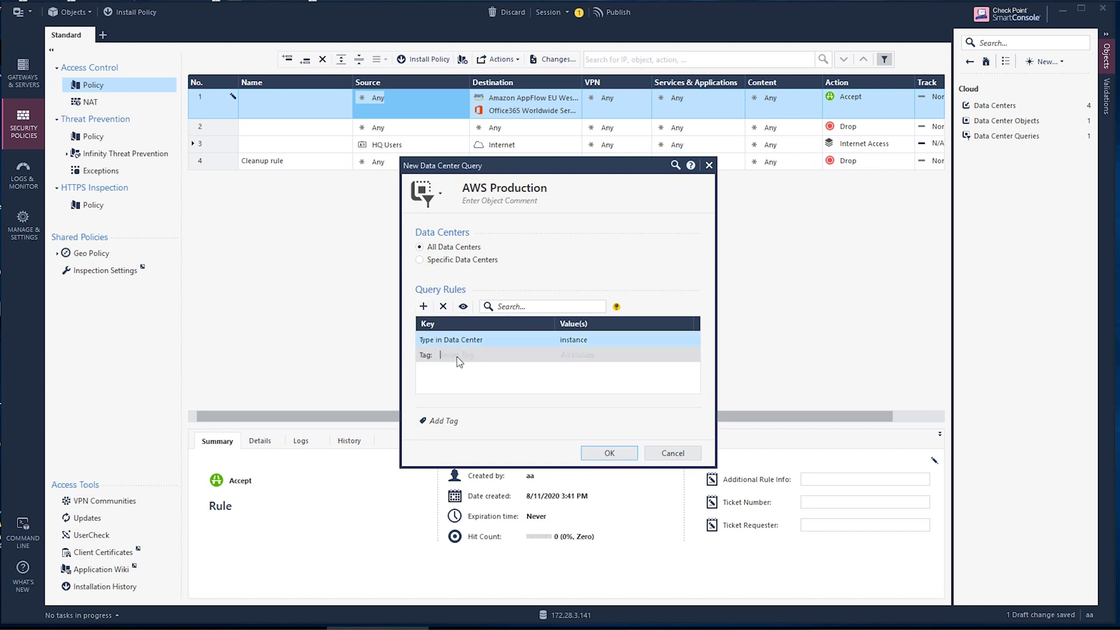
{"action": "type", "text": "server ty"}
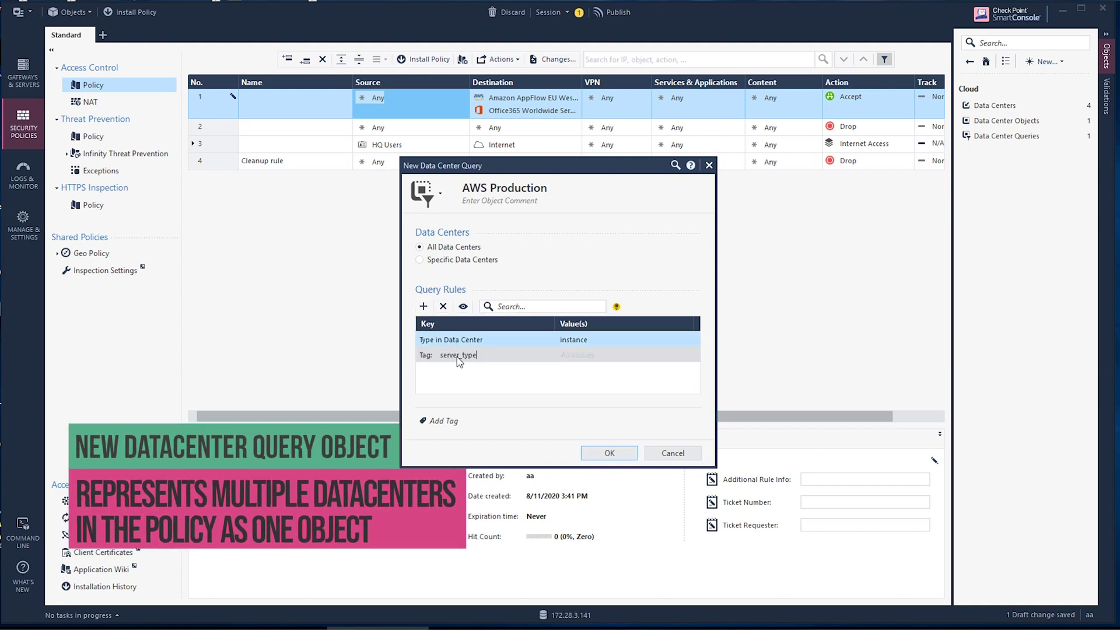
{"action": "type", "text": "prod_app;prod_db"}
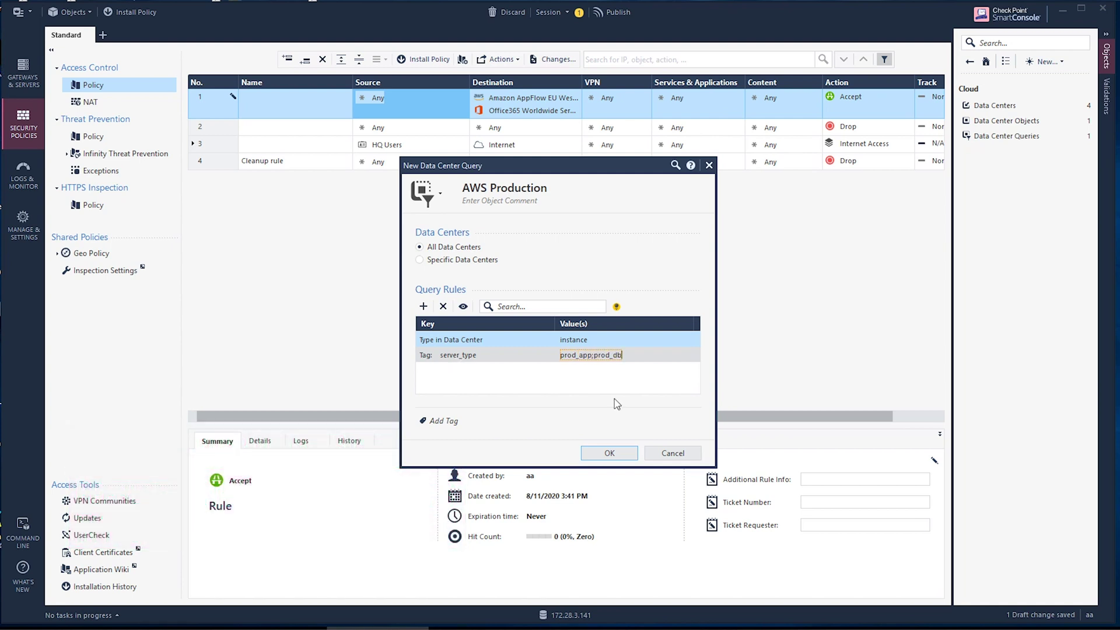
{"action": "key", "text": "Return"}
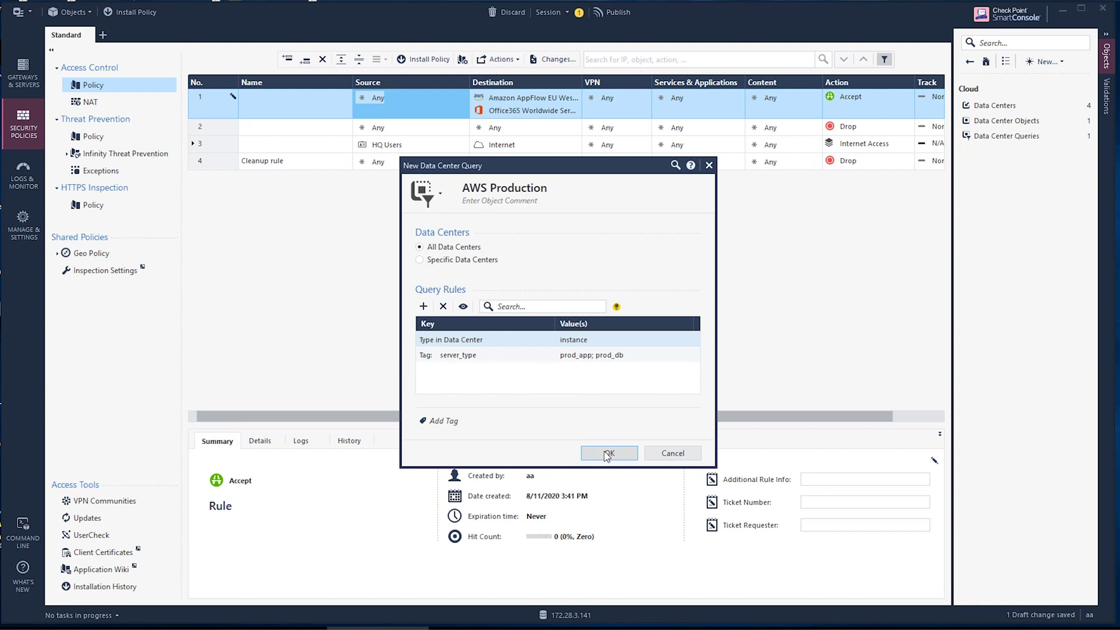
{"action": "left_click", "coordinate": [607, 455]}
Drag the AWS Production query from Data Center Queries into rule 1's Source cell.
{"action": "left_click", "coordinate": [986, 135]}
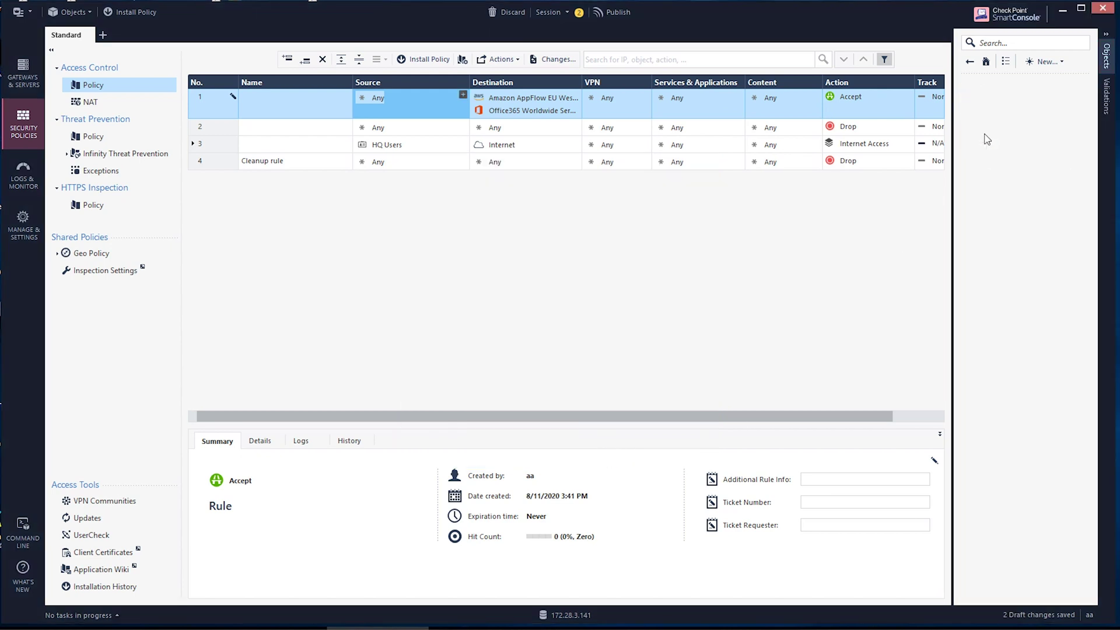
{"action": "left_click_drag", "start_coordinate": [998, 120], "coordinate": [408, 99]}
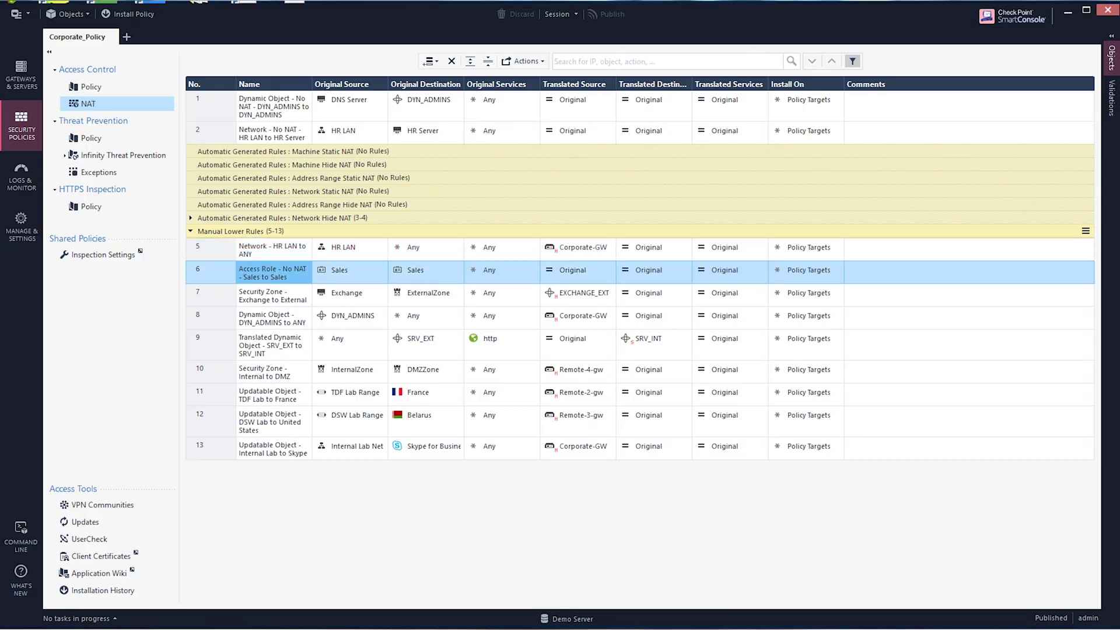
Select NAT rules 7 through 13 in turn, from Exchange to External to Internal Lab to Skype.
{"action": "left_click", "coordinate": [273, 295]}
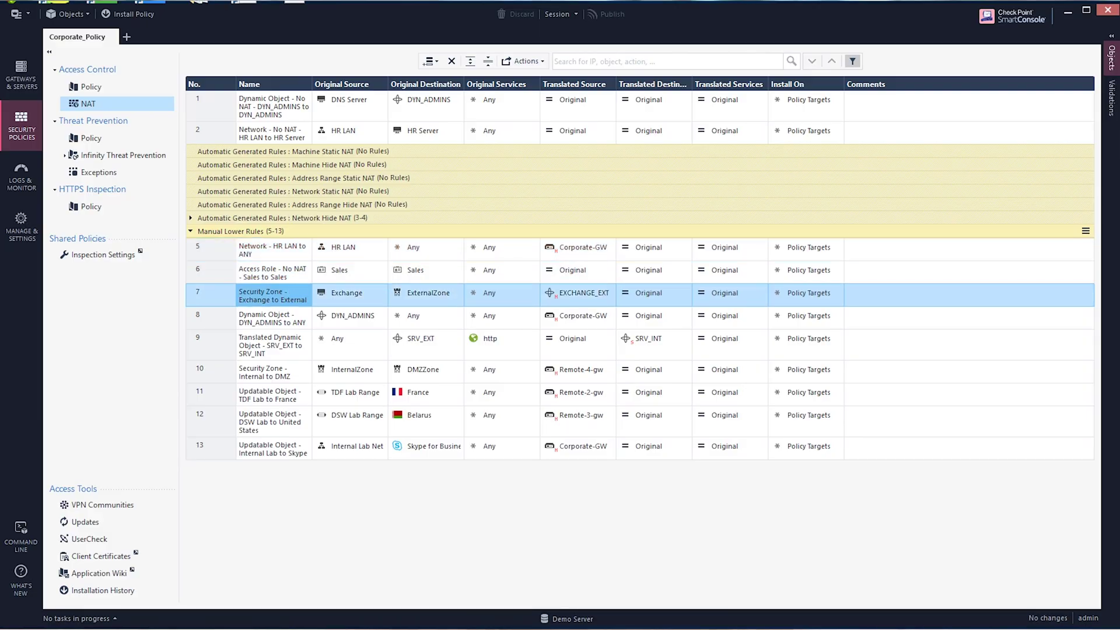
{"action": "left_click", "coordinate": [272, 318]}
{"action": "left_click", "coordinate": [272, 346]}
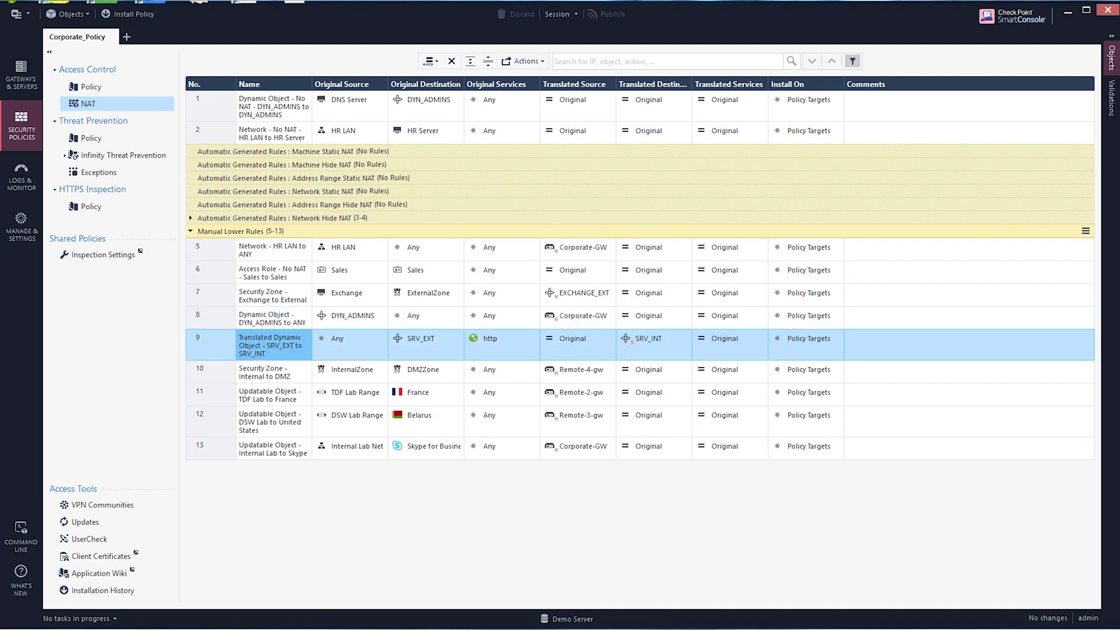
{"action": "left_click", "coordinate": [272, 372]}
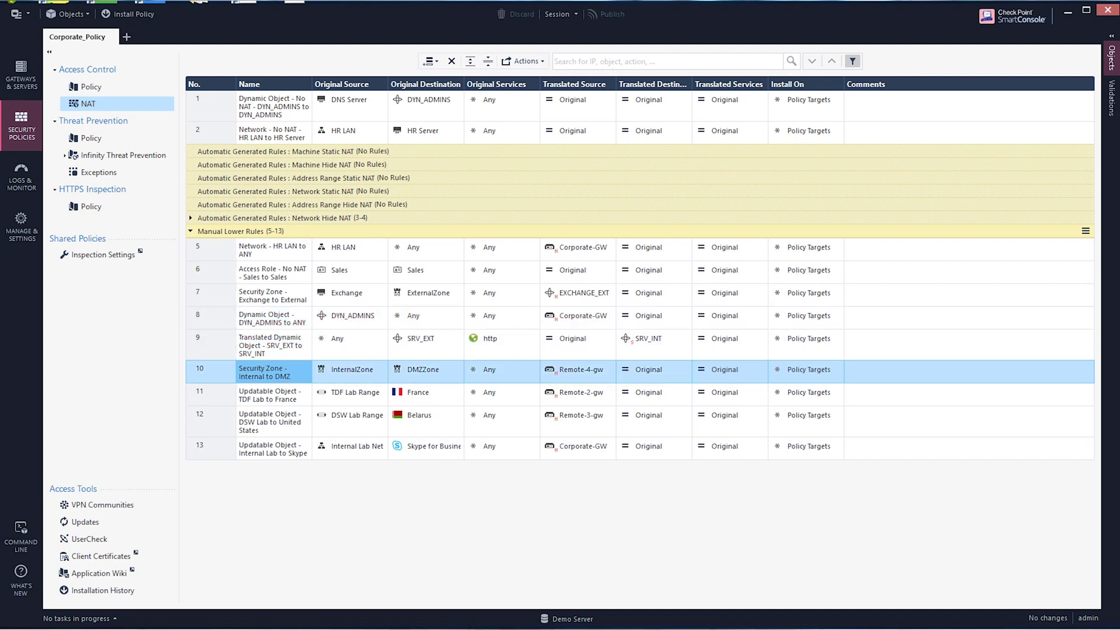
{"action": "left_click", "coordinate": [272, 395]}
{"action": "left_click", "coordinate": [272, 422]}
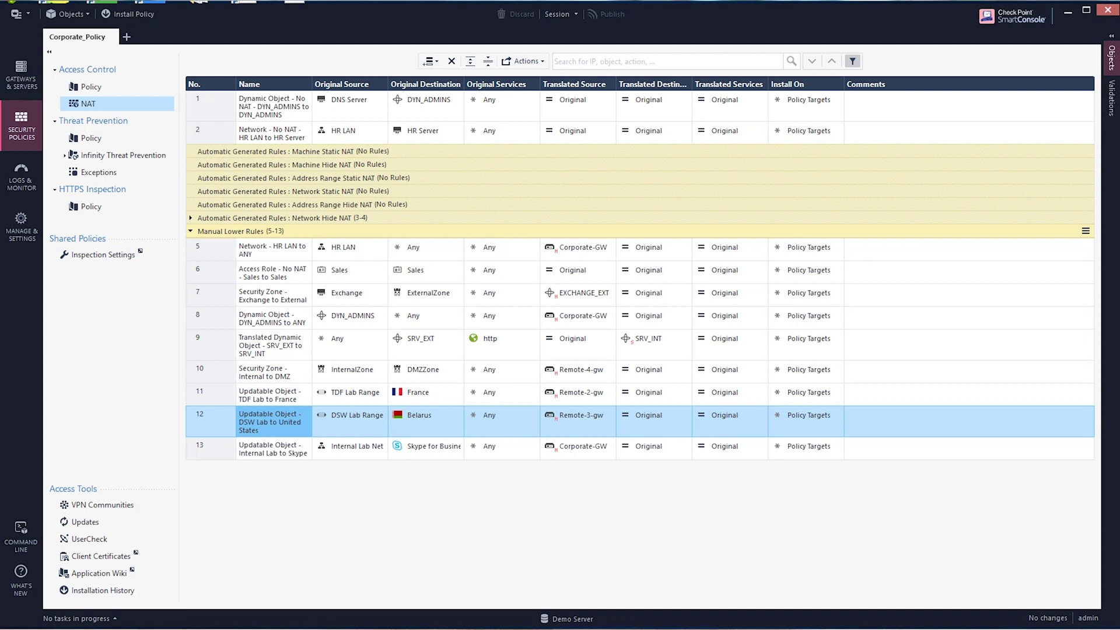
{"action": "left_click", "coordinate": [272, 449]}
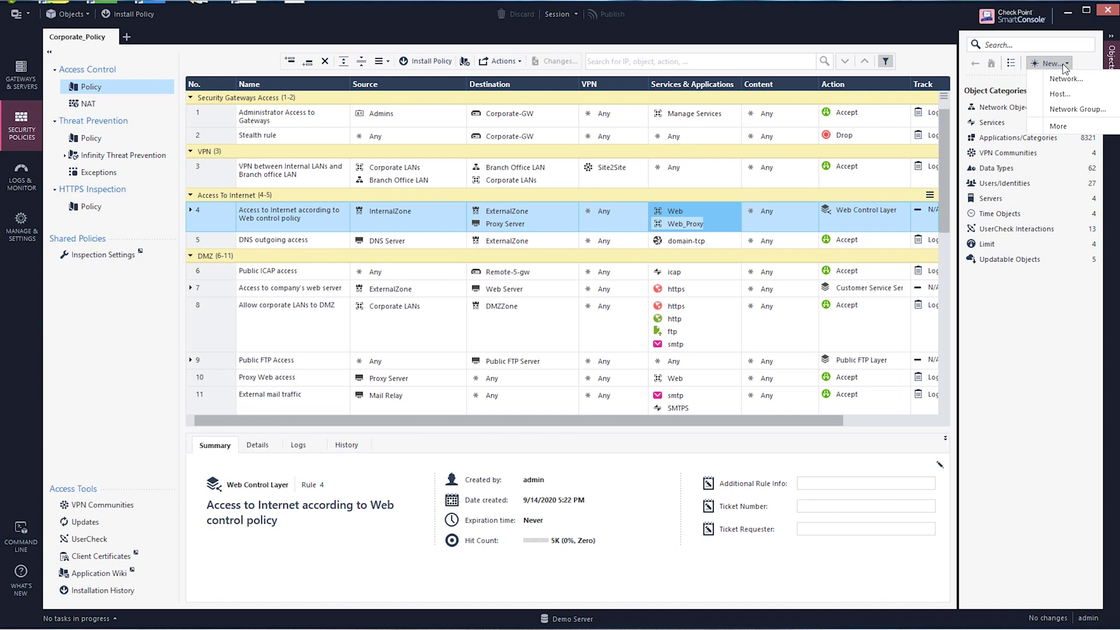
Create a new host object named NewHost with IPv4 address 10.0.0.1.
{"action": "left_click", "coordinate": [1068, 100]}
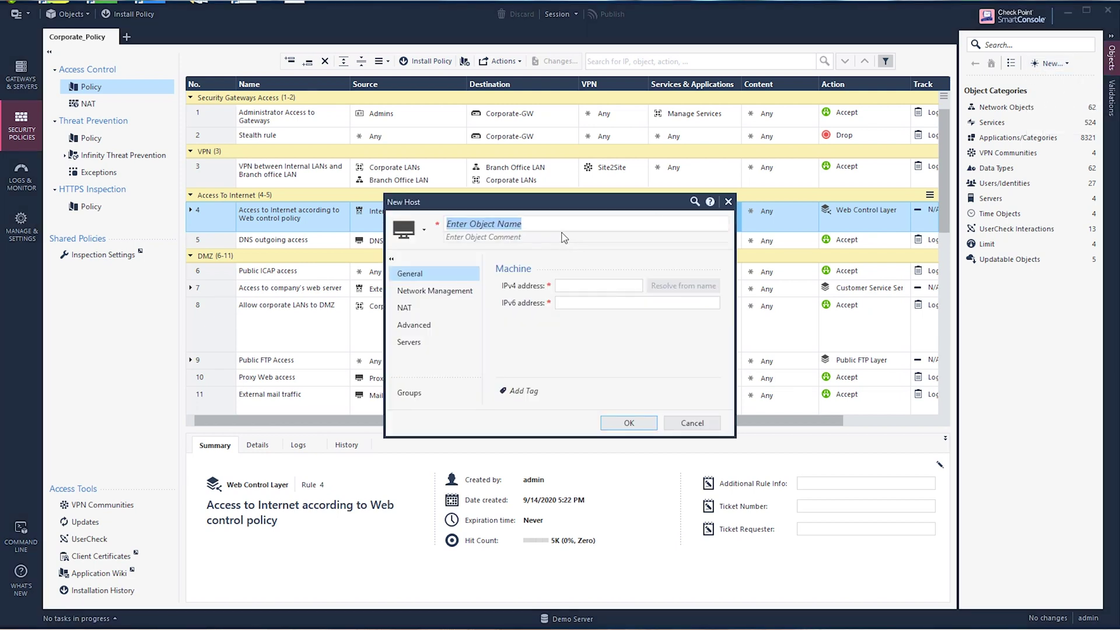
{"action": "type", "text": "NewHost"}
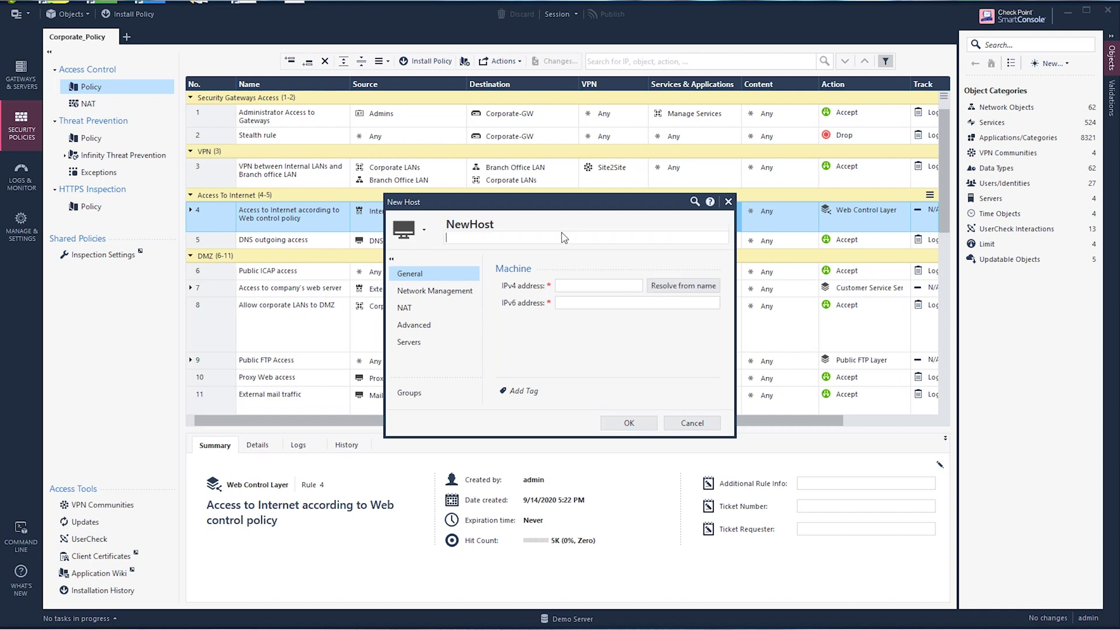
{"action": "left_click", "coordinate": [576, 284]}
{"action": "left_click", "coordinate": [614, 423]}
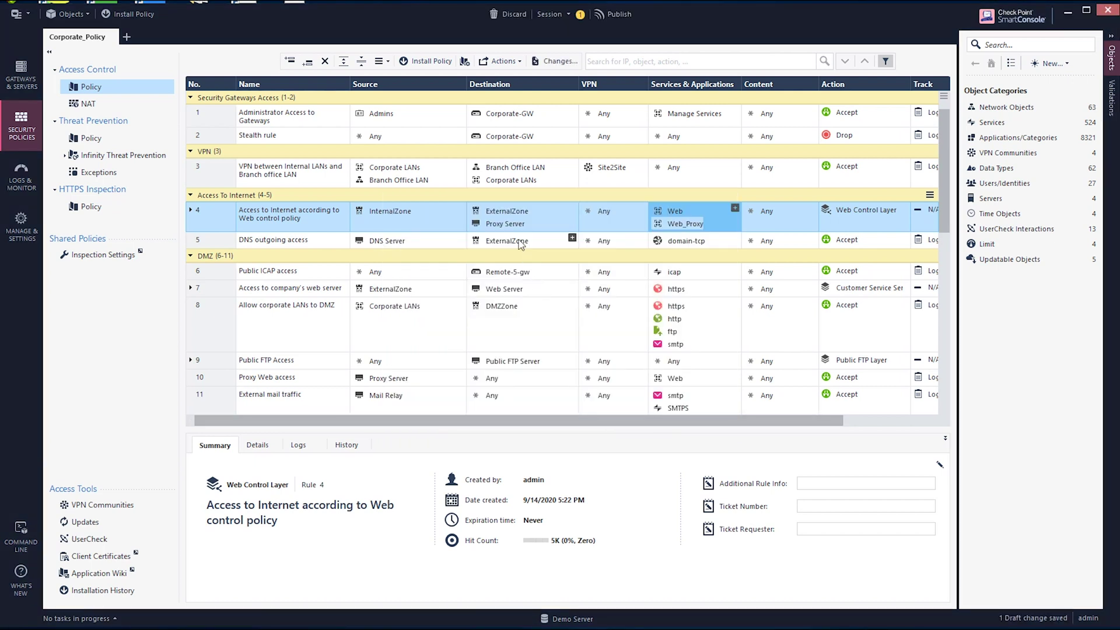
Set rule 5's Destination to NewHost and bring up the pending Changes Report.
{"action": "left_click", "coordinate": [520, 242]}
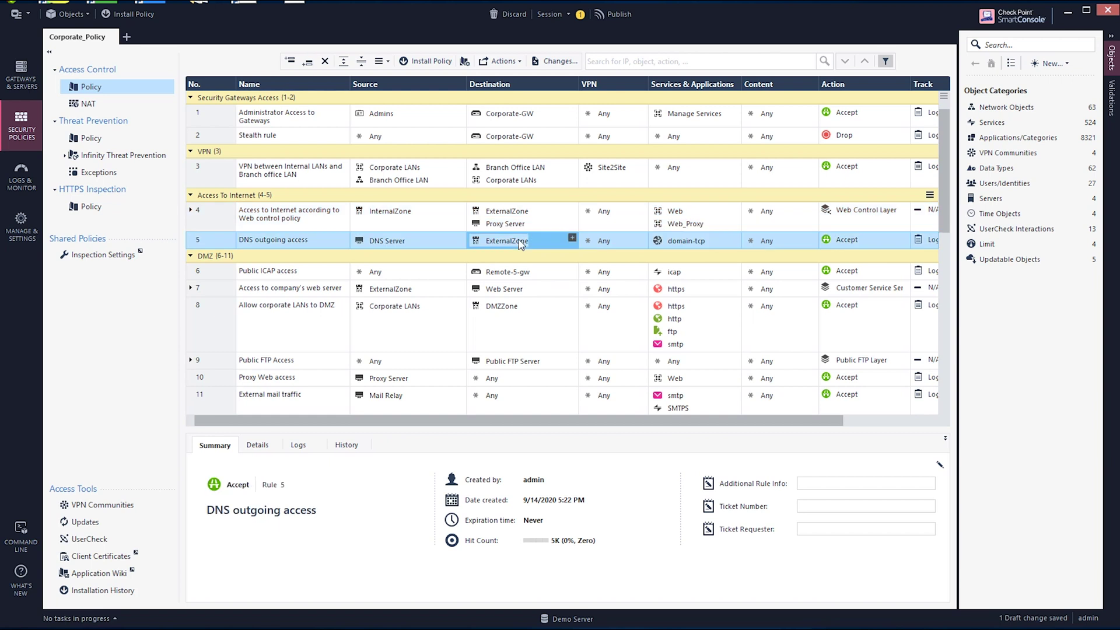
{"action": "left_click", "coordinate": [573, 239]}
{"action": "left_click", "coordinate": [610, 309]}
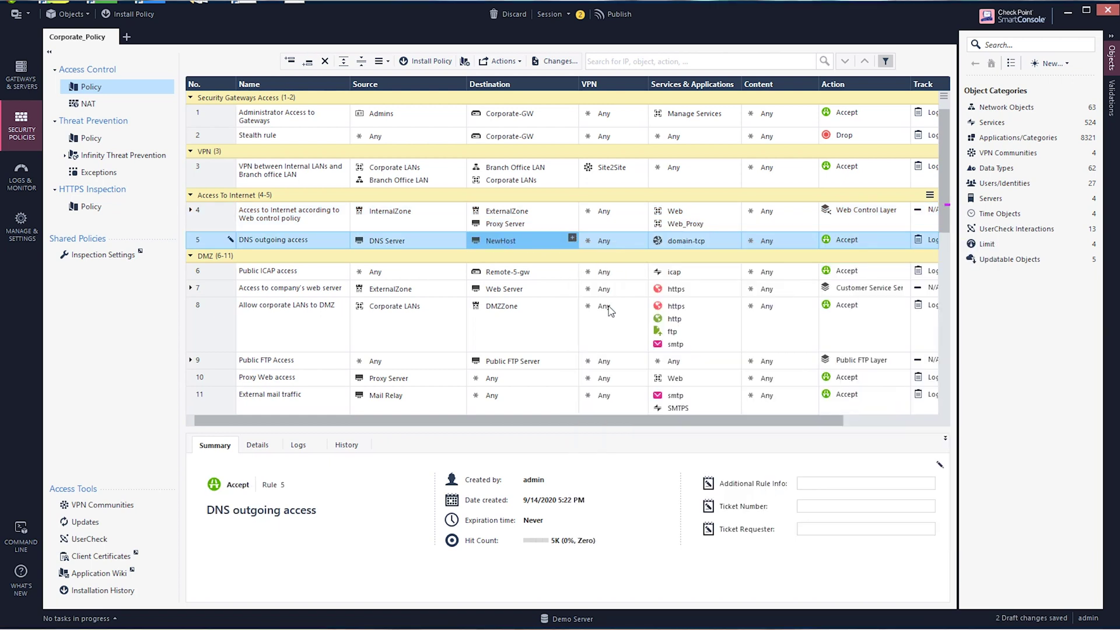
{"action": "left_click", "coordinate": [556, 62]}
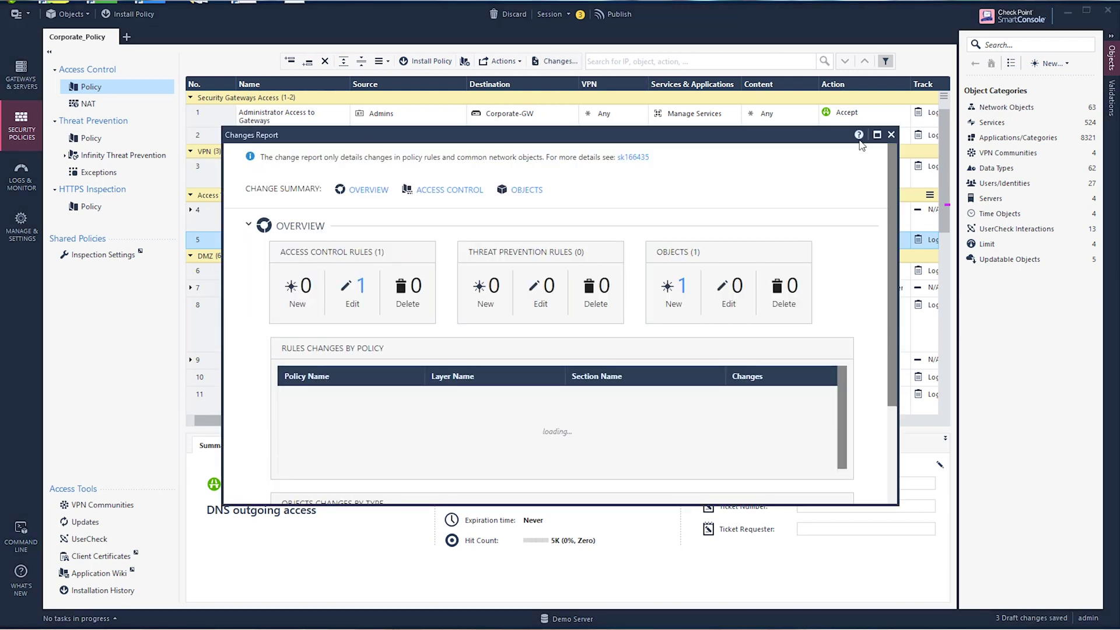
Scroll the Changes Report to the objects section, close it, and go to Manage & Settings.
{"action": "left_click_drag", "start_coordinate": [890, 155], "coordinate": [865, 401]}
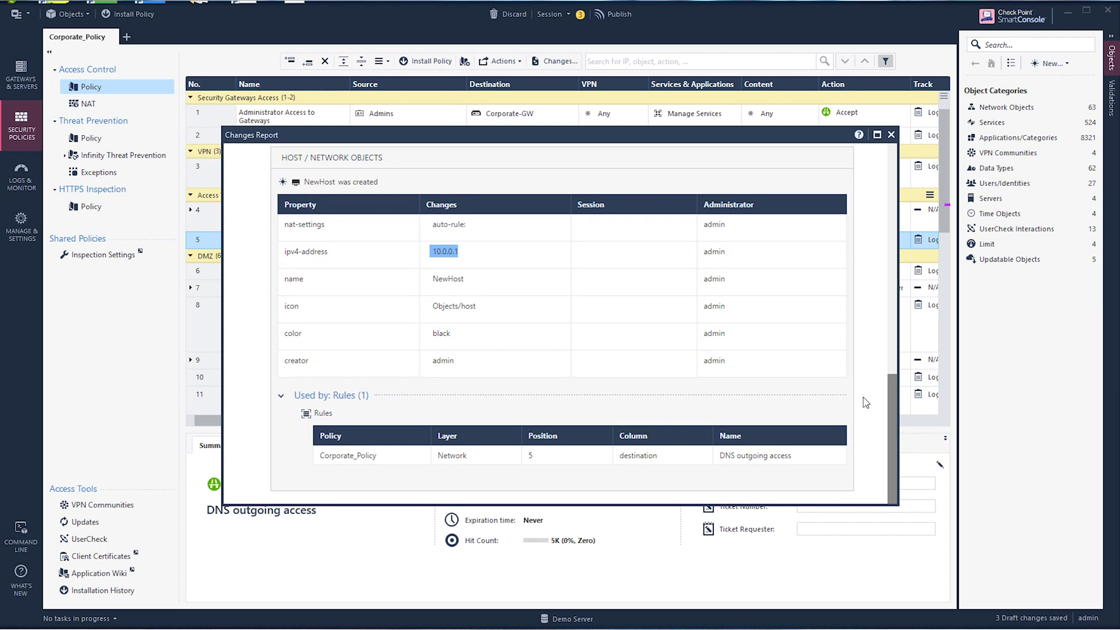
{"action": "left_click", "coordinate": [892, 135]}
{"action": "left_click", "coordinate": [26, 226]}
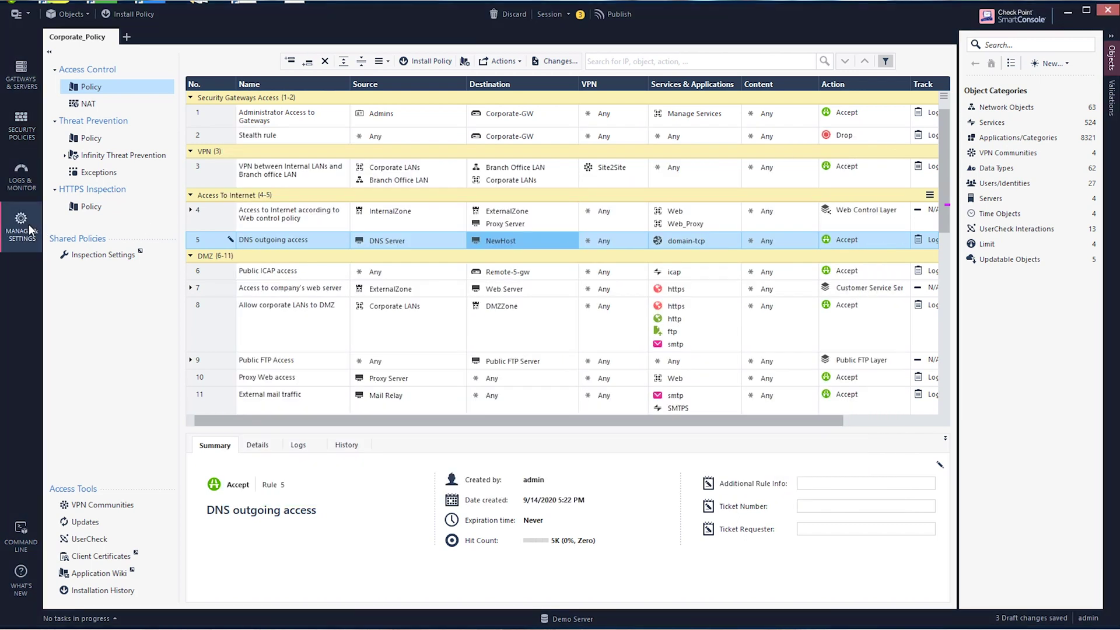
Compare the 9/14/2020 5:25 PM Branch_Office_Policy revision with the previous one, scrolling to the NAT rules.
{"action": "left_click", "coordinate": [94, 124]}
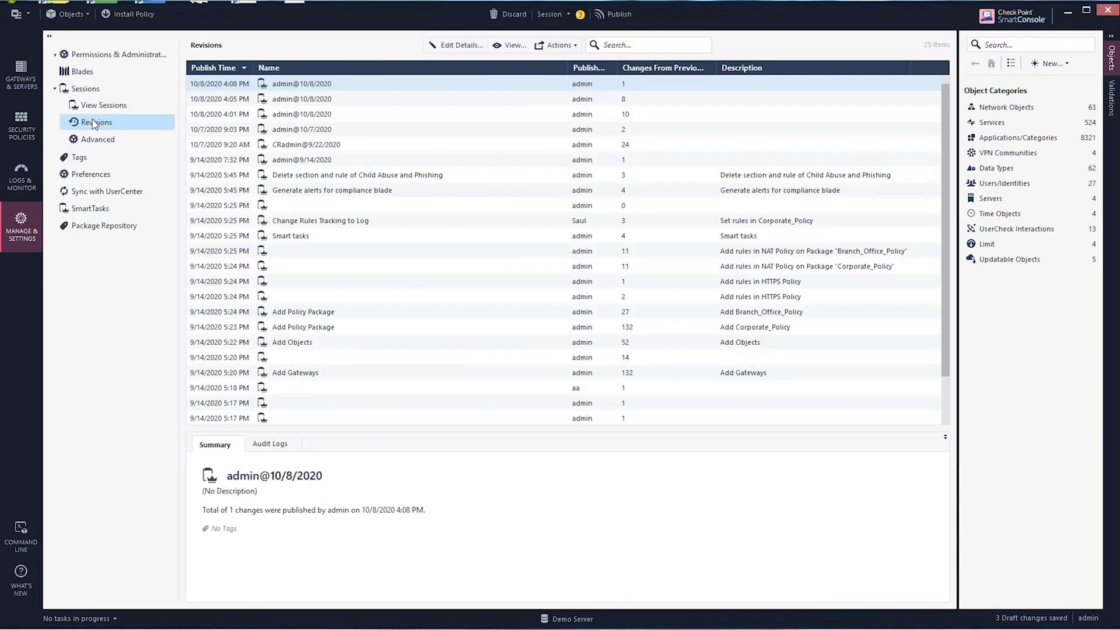
{"action": "left_click", "coordinate": [237, 253]}
{"action": "right_click", "coordinate": [237, 257]}
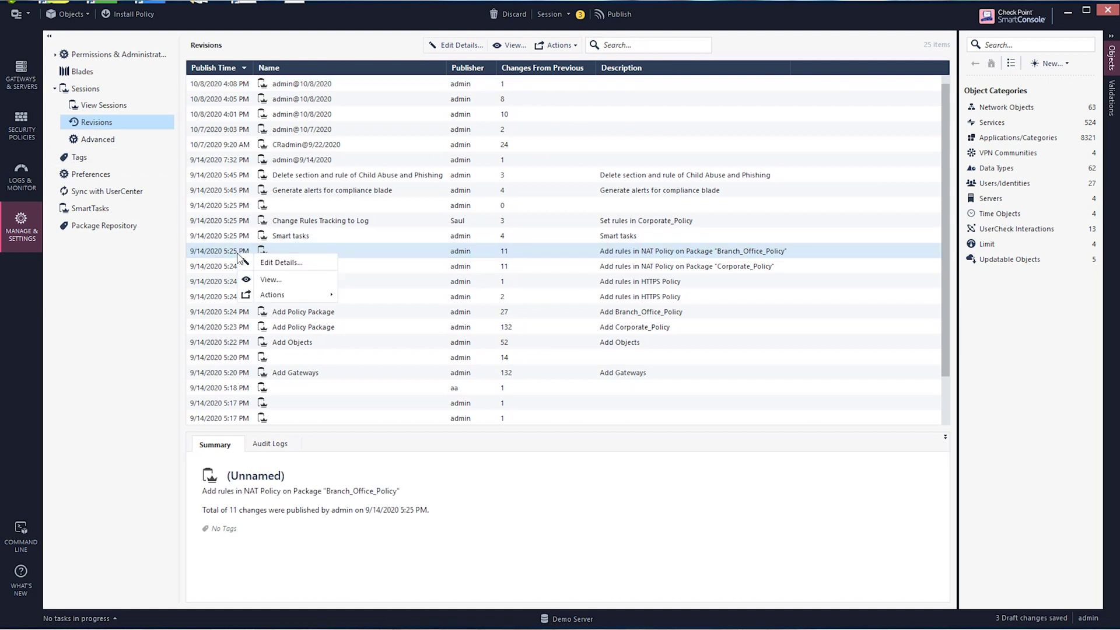
{"action": "mouse_move", "coordinate": [278, 295]}
{"action": "mouse_move", "coordinate": [423, 336]}
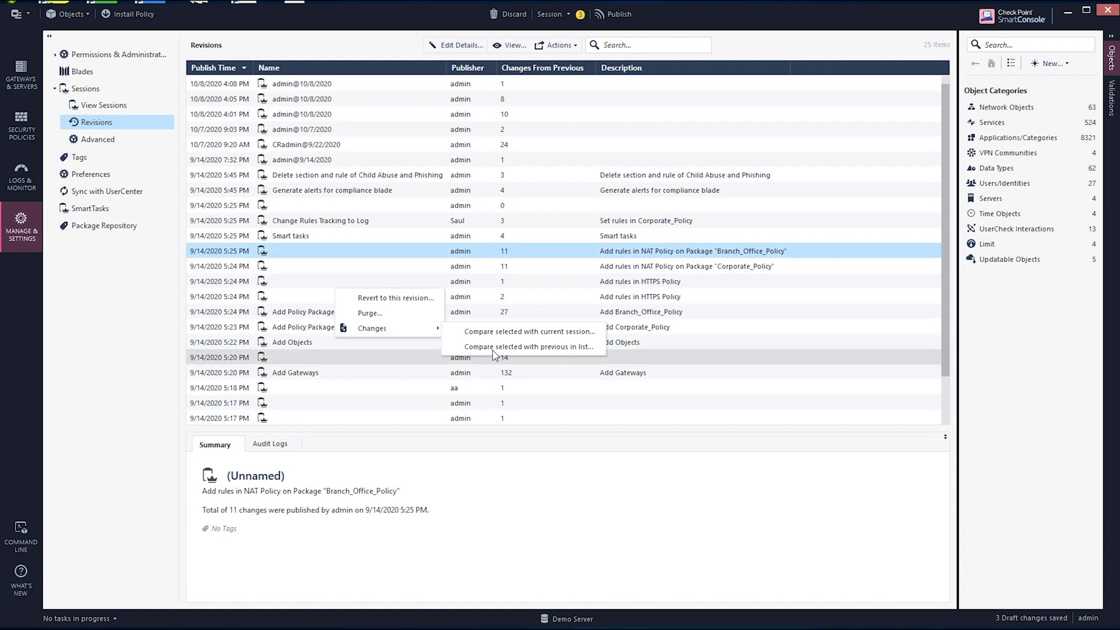
{"action": "left_click", "coordinate": [525, 346]}
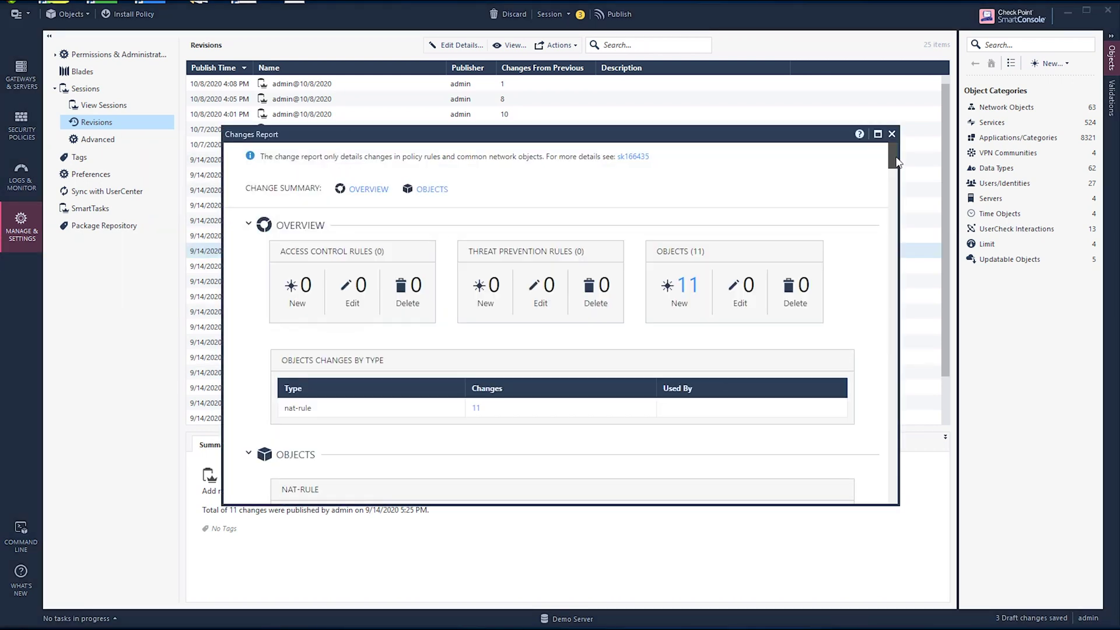
{"action": "left_click_drag", "start_coordinate": [896, 162], "coordinate": [891, 249]}
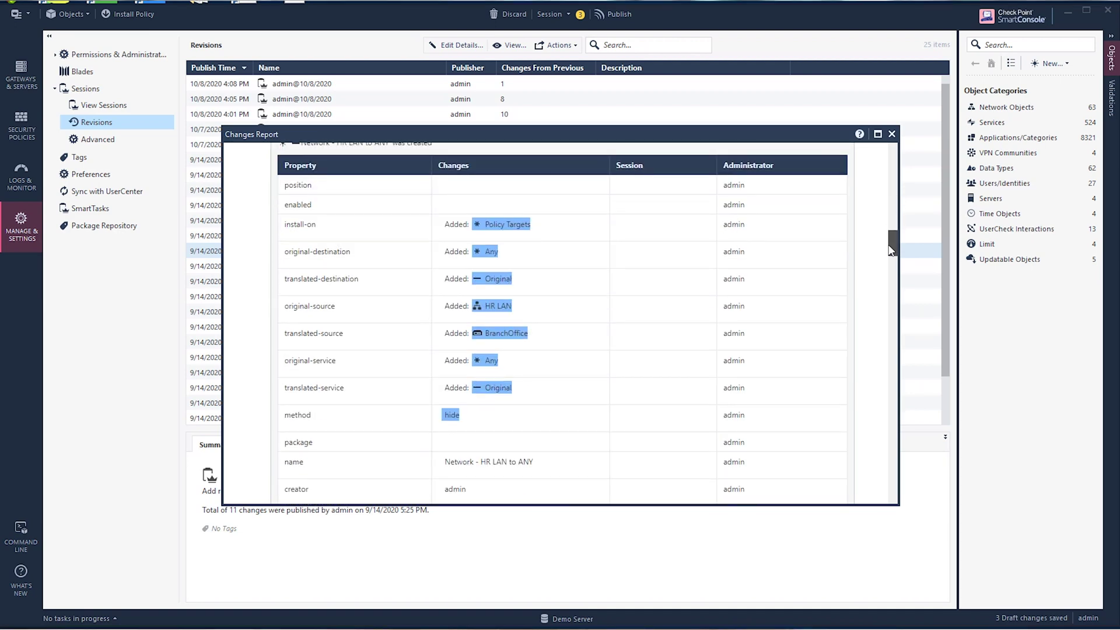